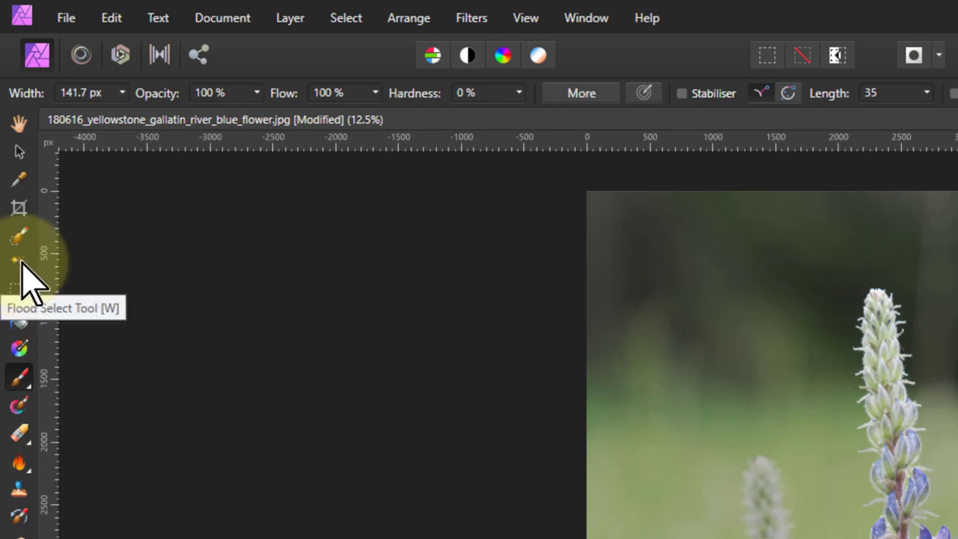
Switch to the Flood Select tool and set its tolerance to 41%.
click(18, 262)
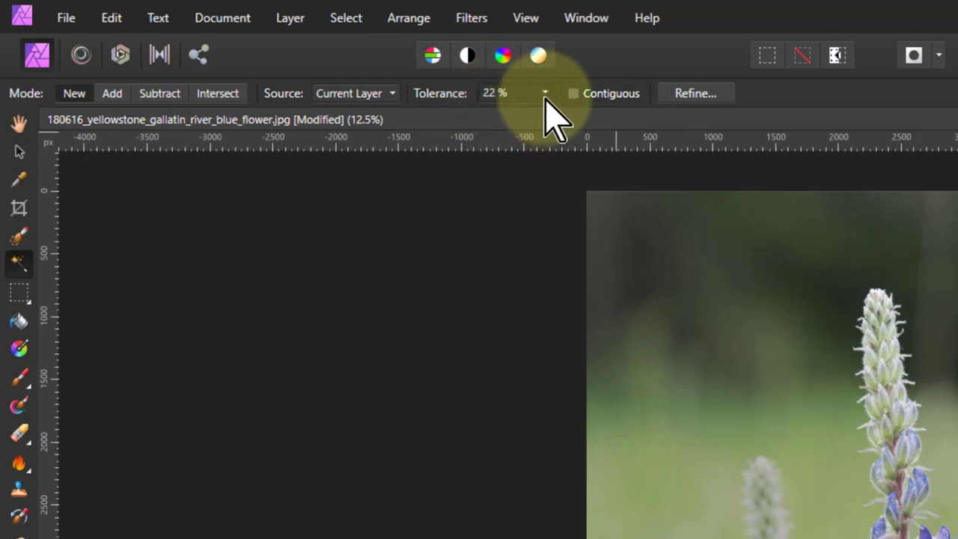
drag(545, 93, 576, 116)
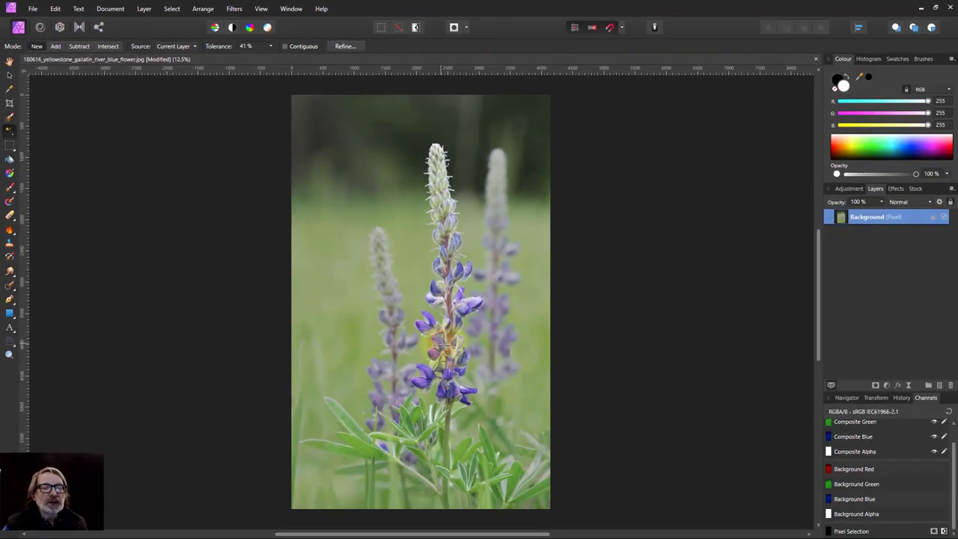
At 14% tolerance, select the purple blooms of the central and right flowers.
click(445, 345)
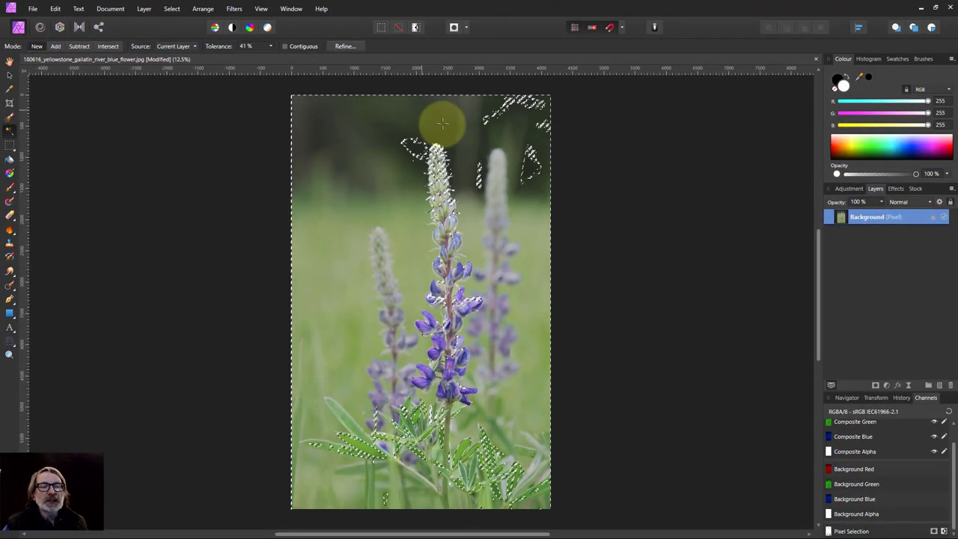
click(271, 48)
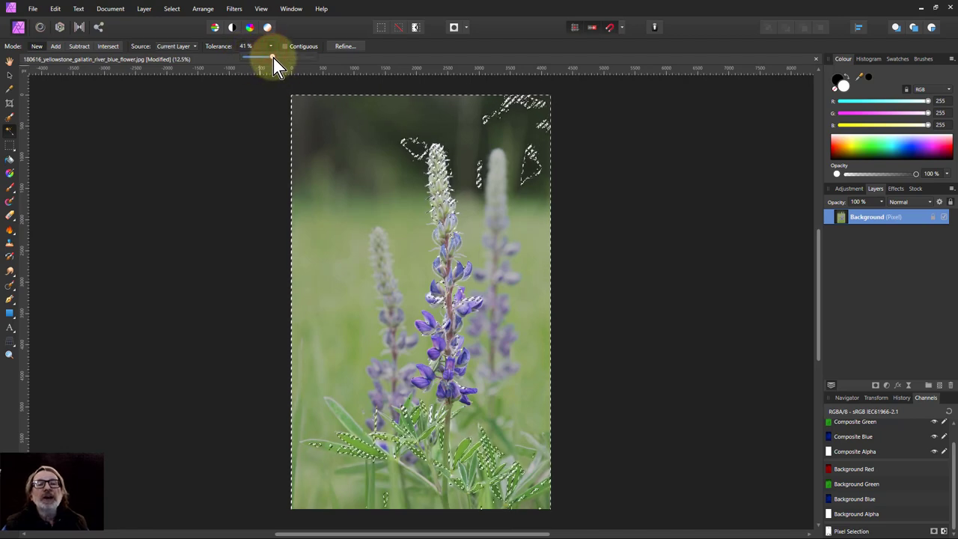
drag(273, 59, 255, 61)
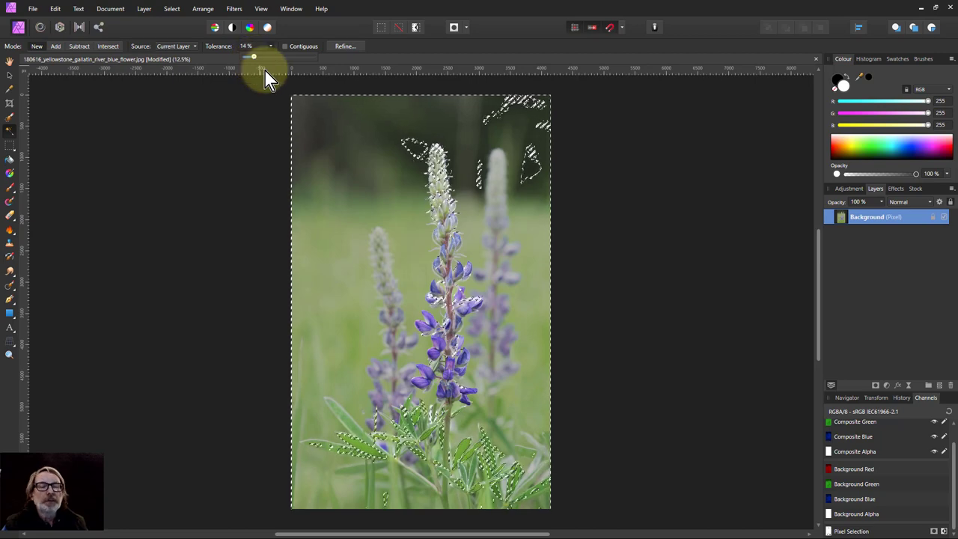
click(428, 330)
click(493, 354)
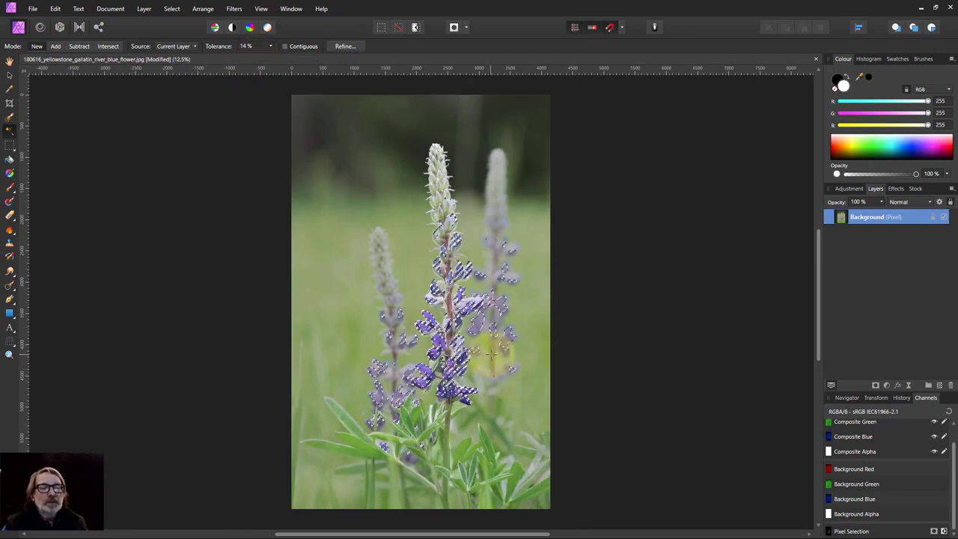
click(328, 122)
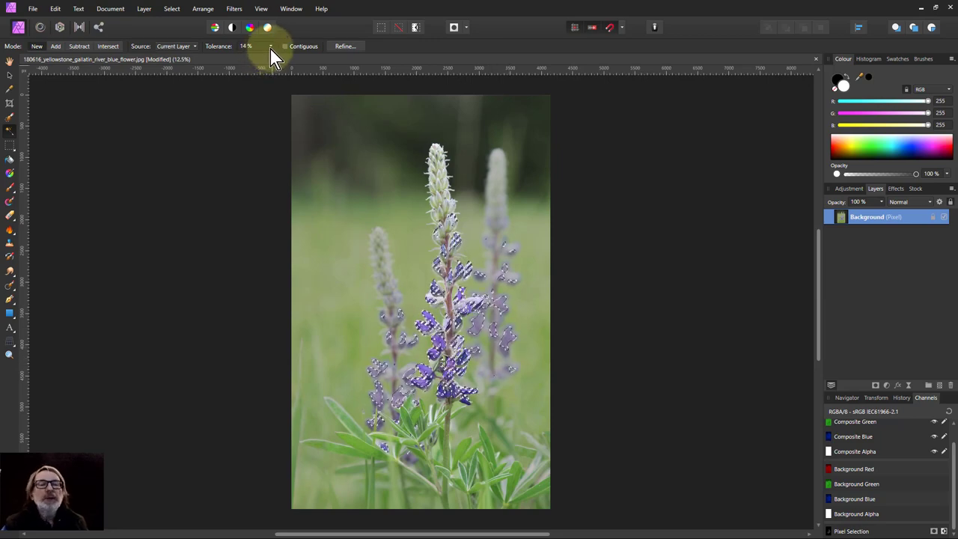
Raise tolerance to 20% and add more blooms from the left and right stems.
click(270, 47)
drag(271, 57, 277, 60)
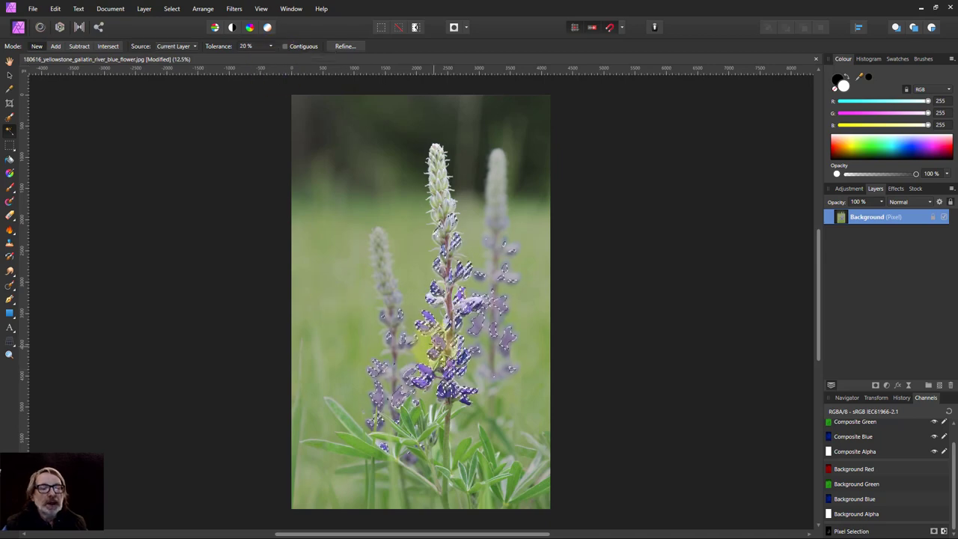
click(438, 344)
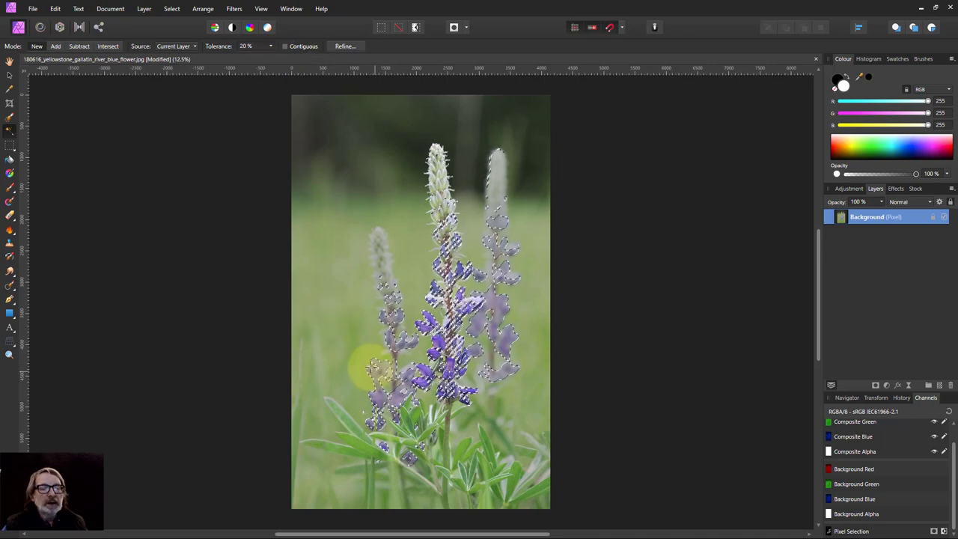
click(391, 257)
click(475, 217)
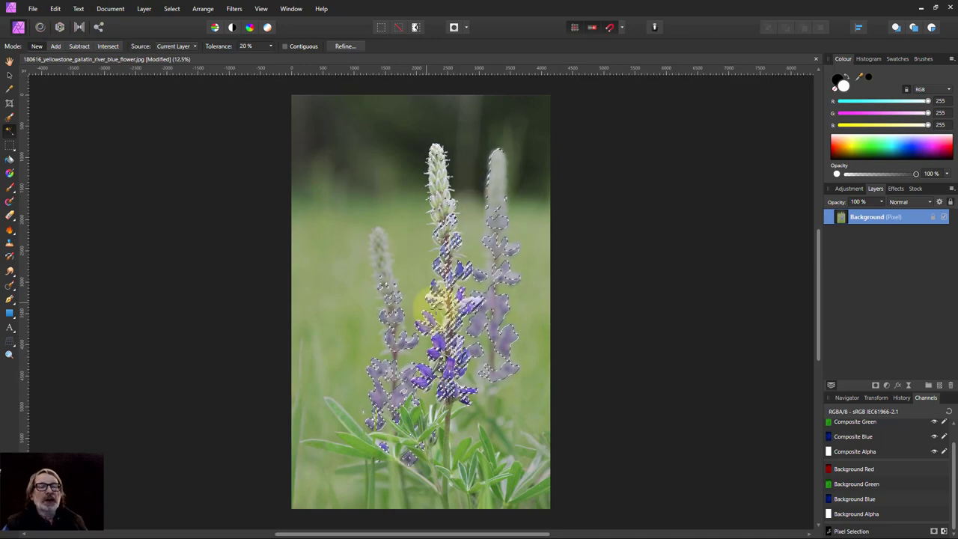
Add the central stem's blooms, mask the photo to them, and view the mask alone.
click(439, 302)
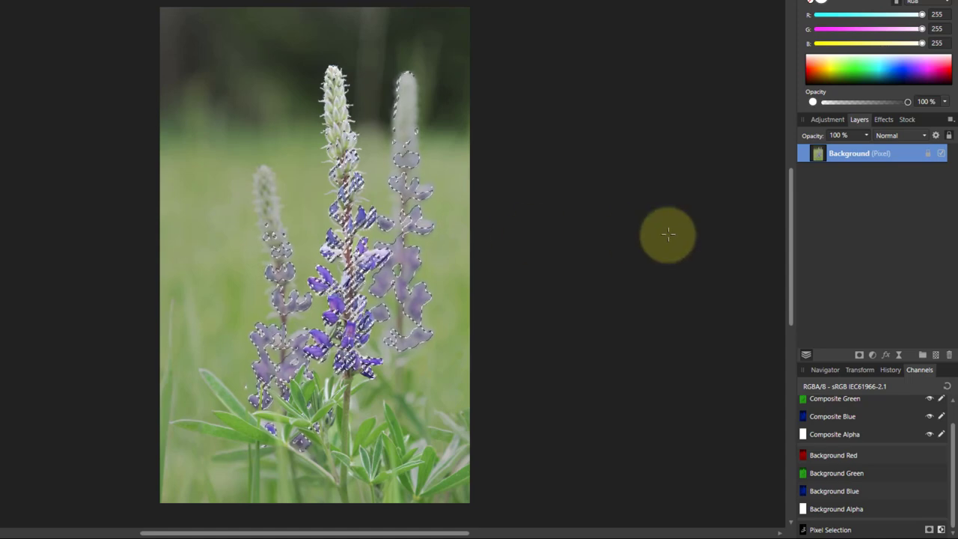
click(860, 355)
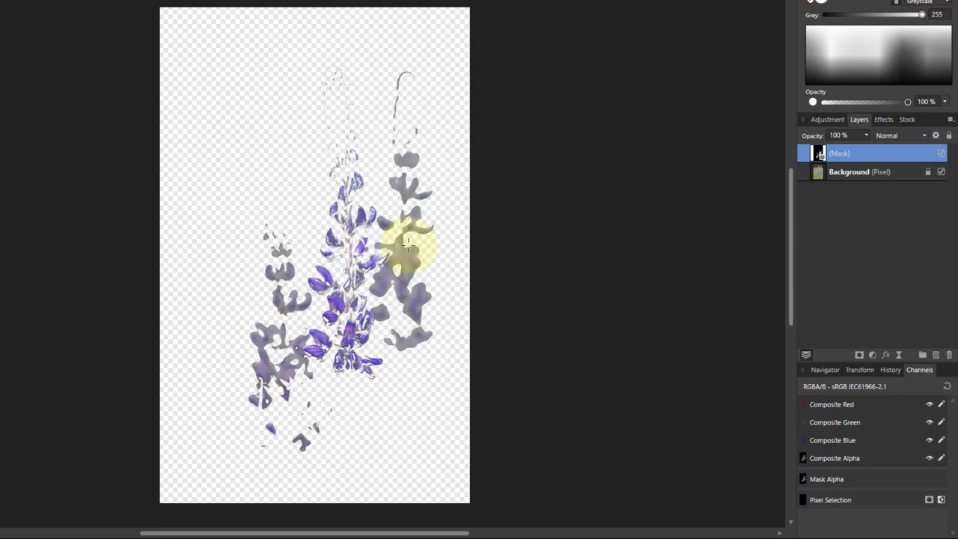
click(259, 400)
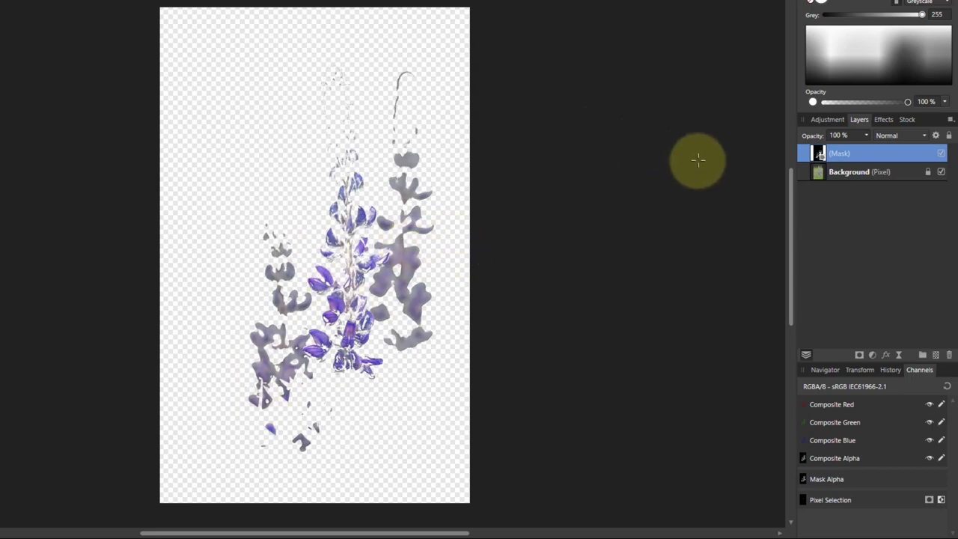
alt+click(826, 157)
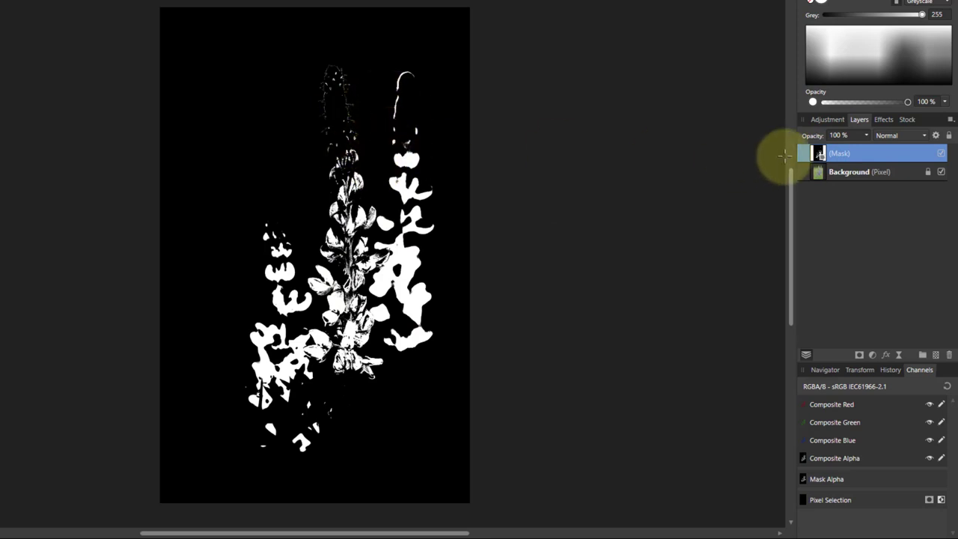
Duplicate the Background photo layer.
click(827, 180)
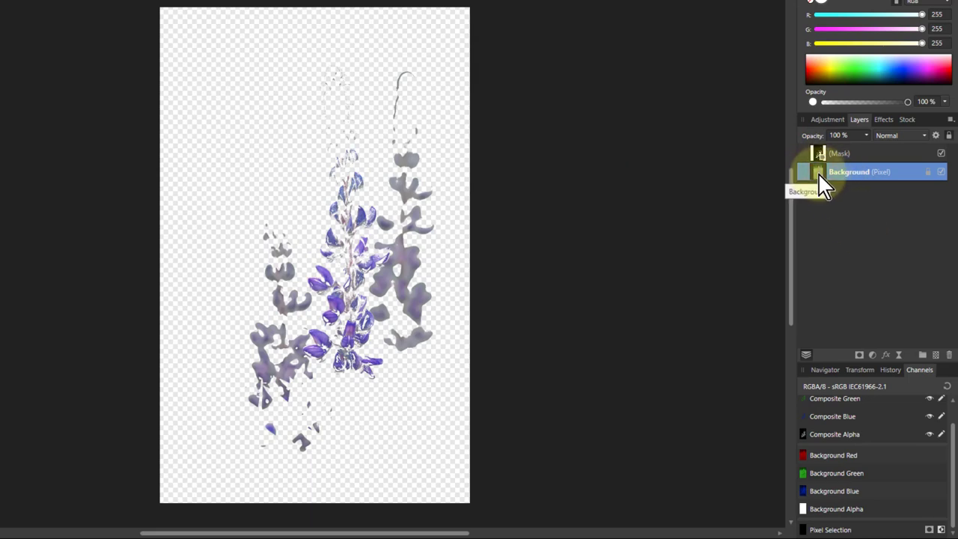
right_click(818, 177)
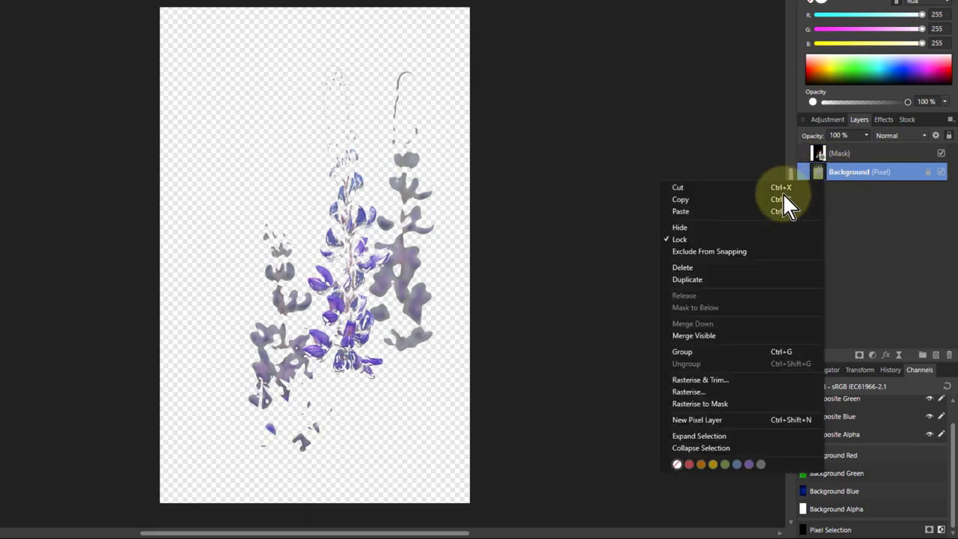
click(687, 280)
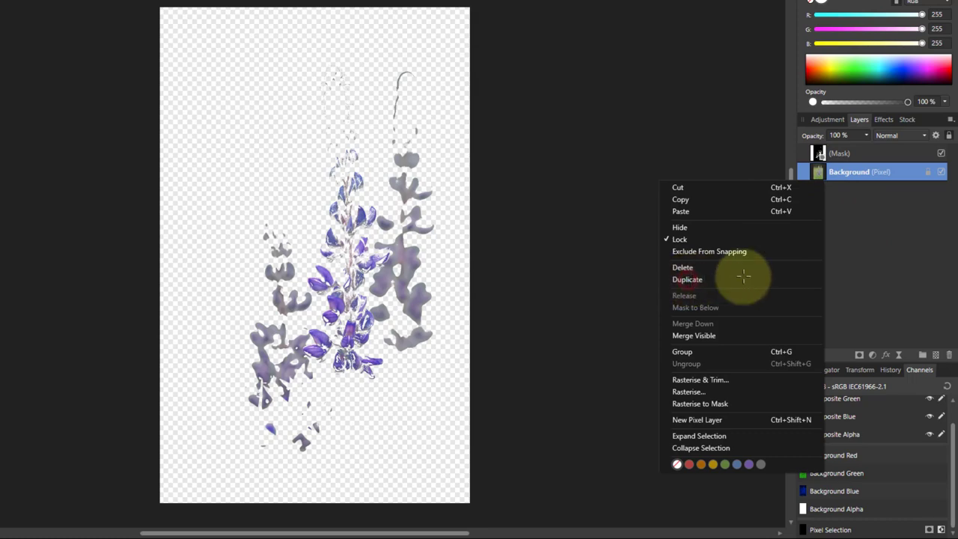
Group the mask with the Background copy and expand the new group.
click(821, 155)
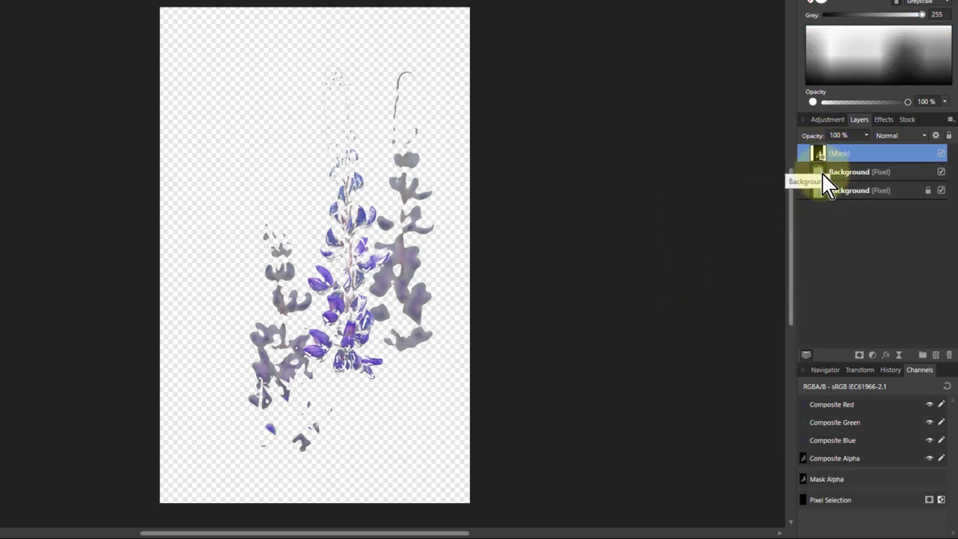
ctrl+click(844, 177)
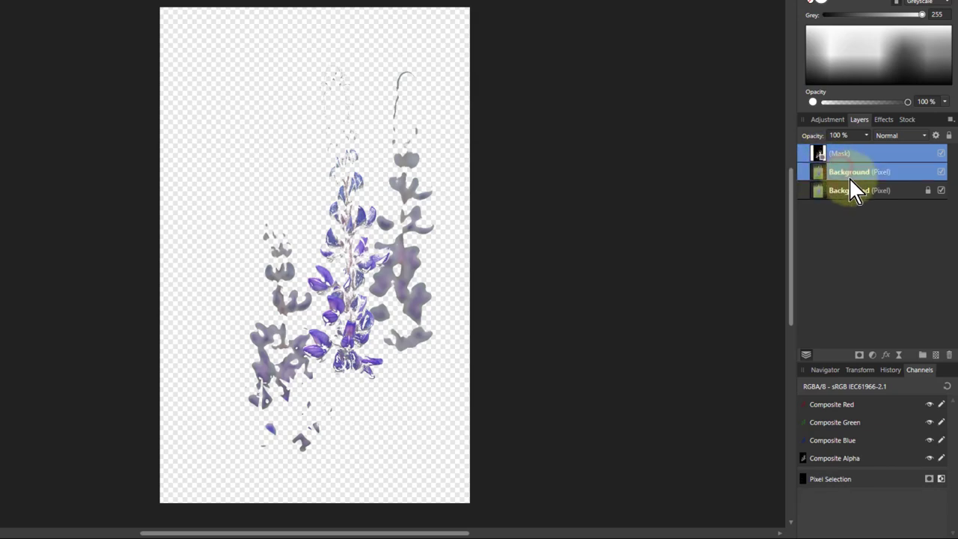
right_click(843, 173)
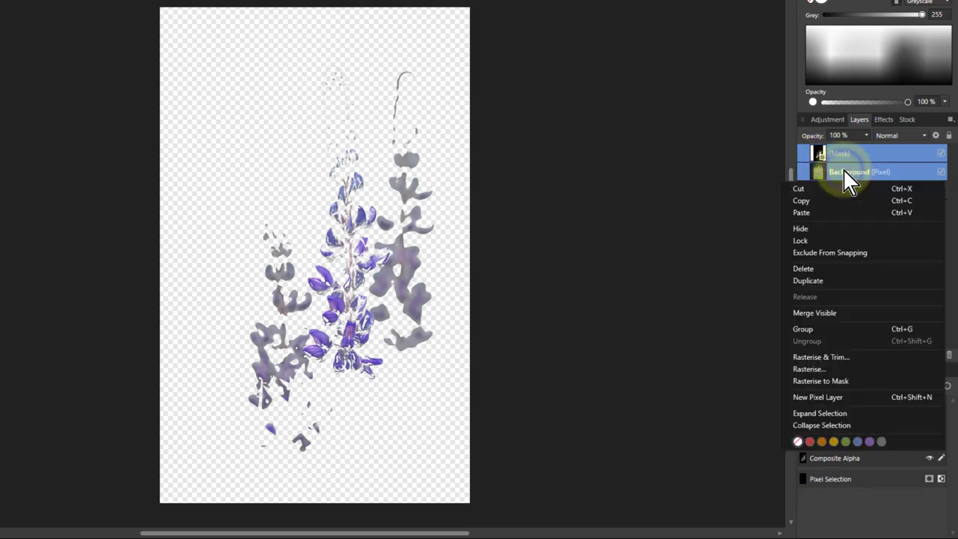
click(824, 329)
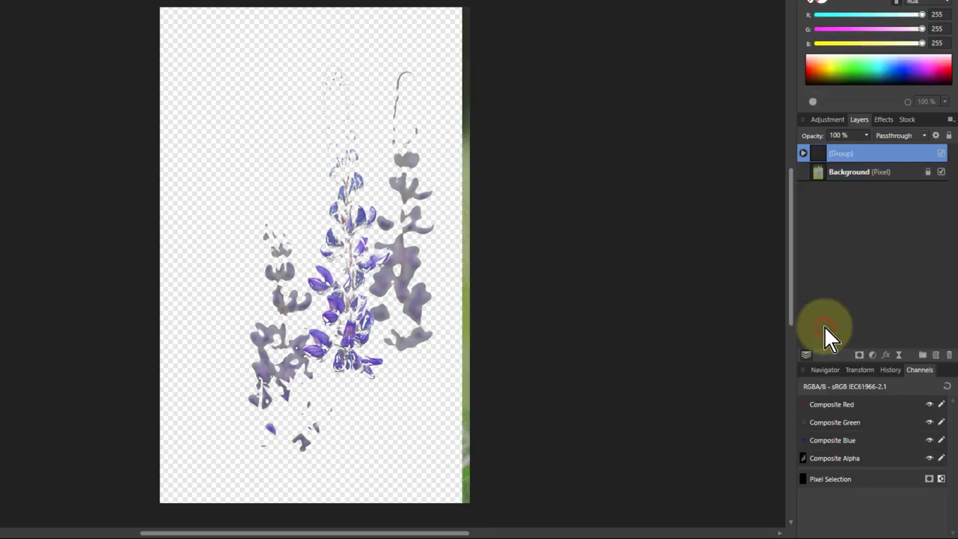
click(804, 153)
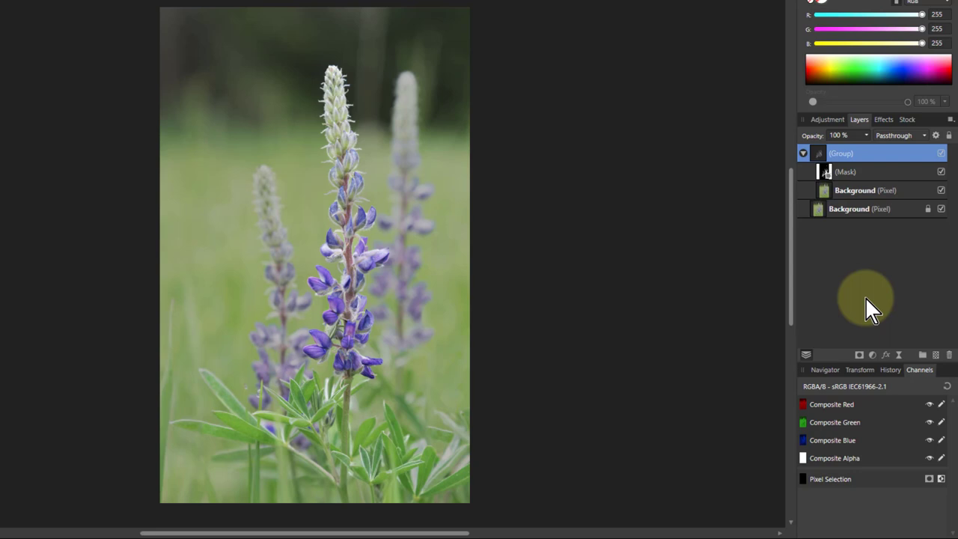
Rearrange the layers and add an HSL adjustment inside the masked group.
click(827, 192)
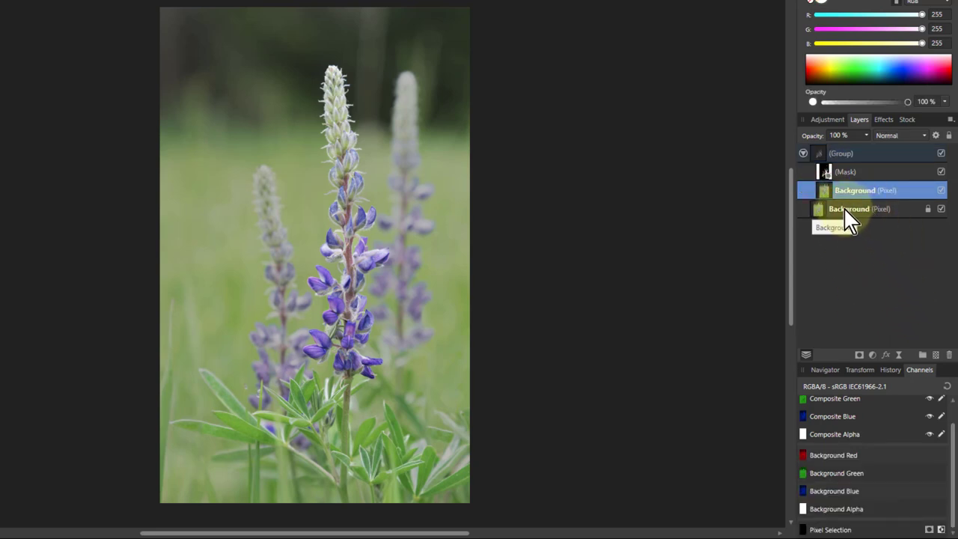
drag(844, 213, 828, 193)
click(871, 353)
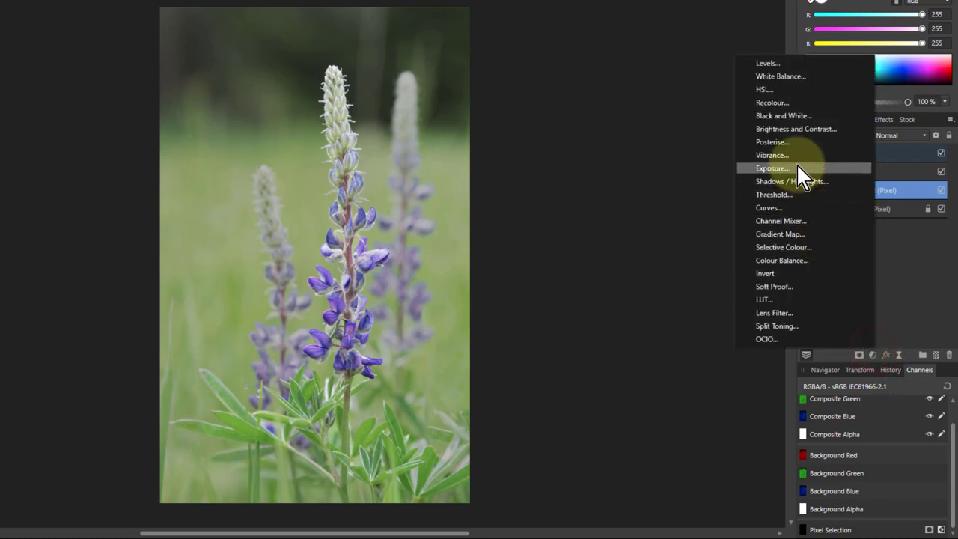
click(763, 89)
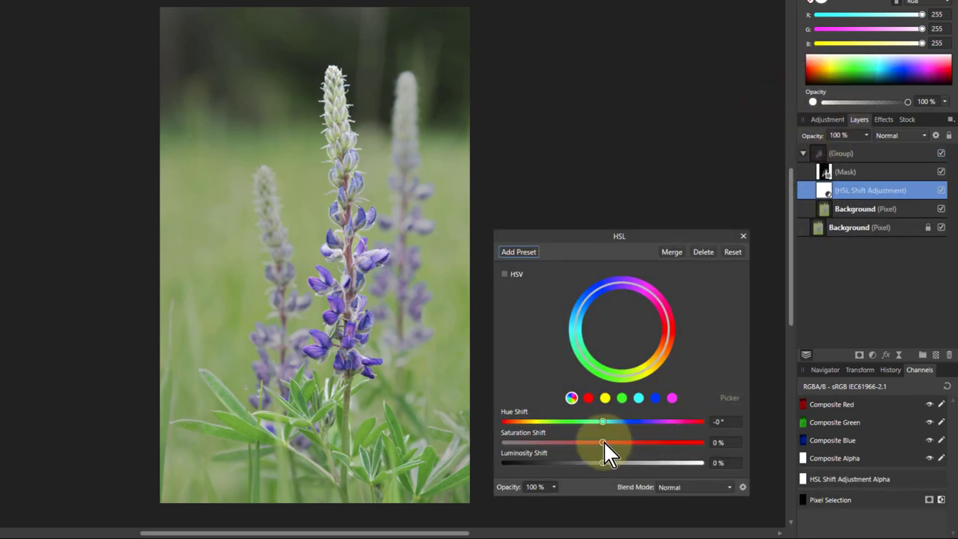
Set HSL Saturation Shift to 40%, preview the group's mask, then return to colour.
drag(605, 440, 643, 448)
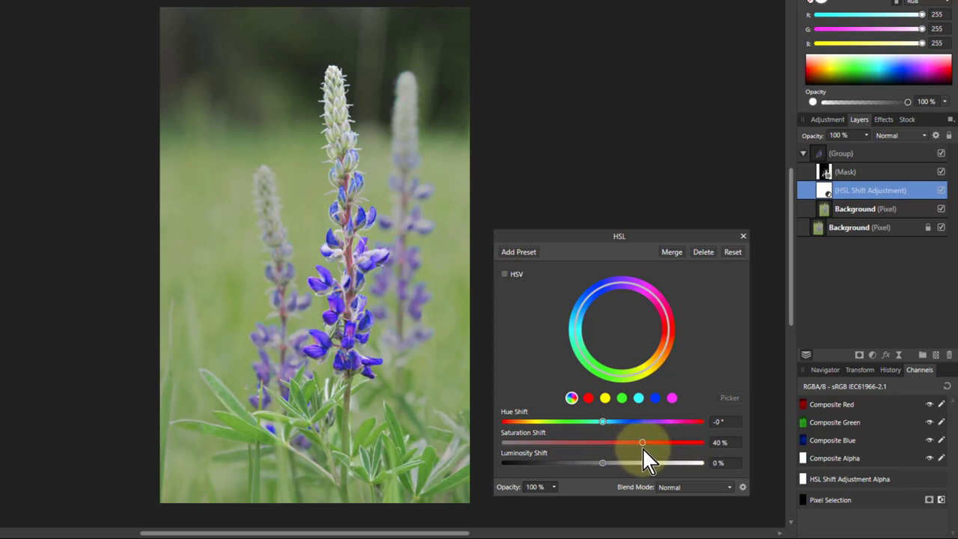
alt+click(828, 177)
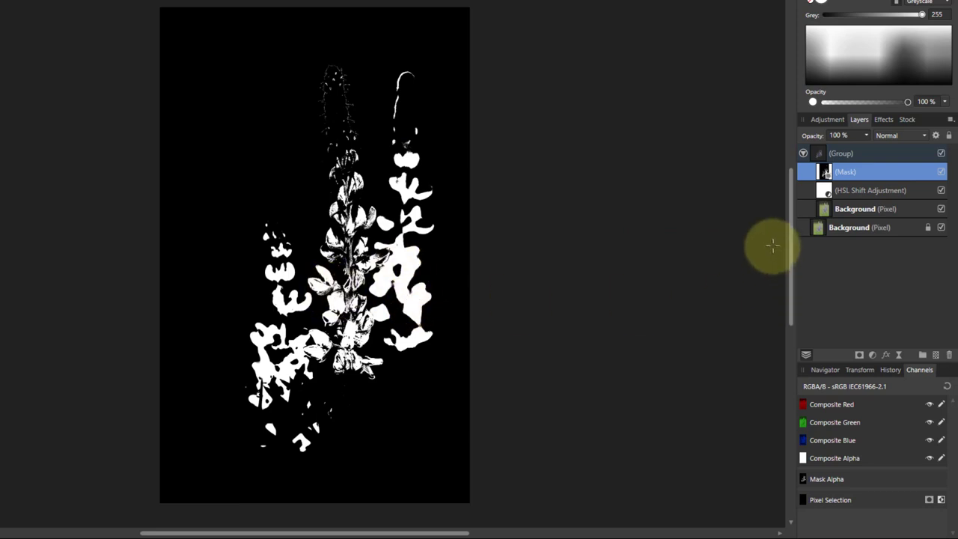
click(818, 155)
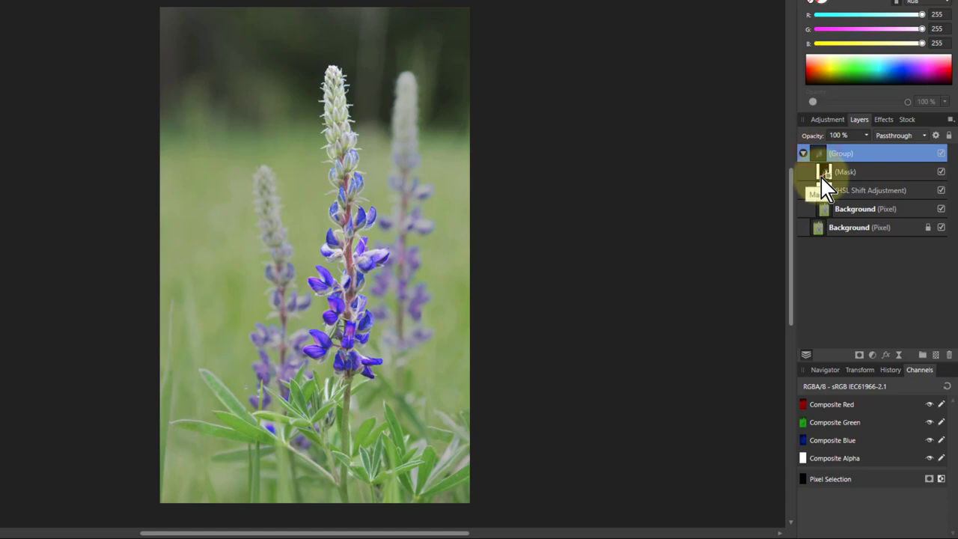
Delete the masked group and flood-select the purple lupine blooms on the Background.
key(Delete)
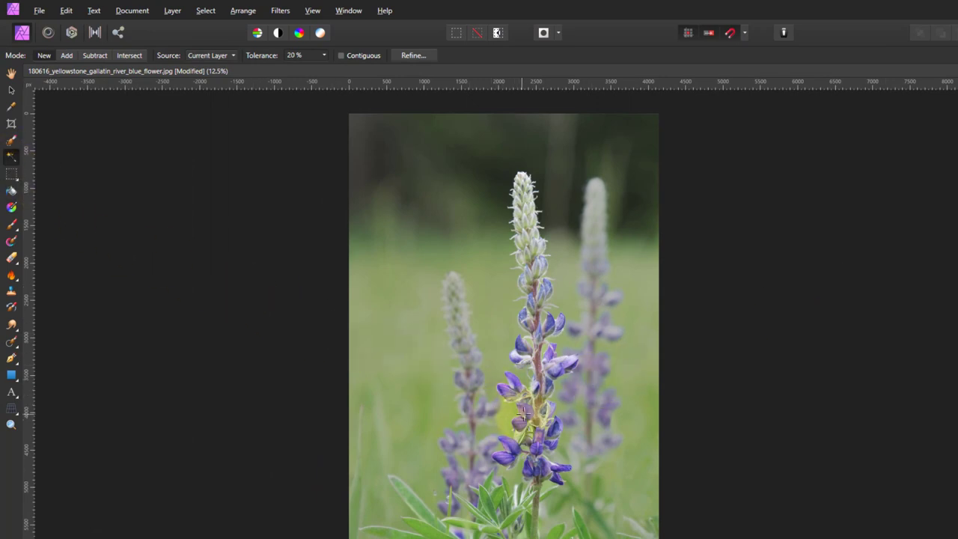
click(526, 411)
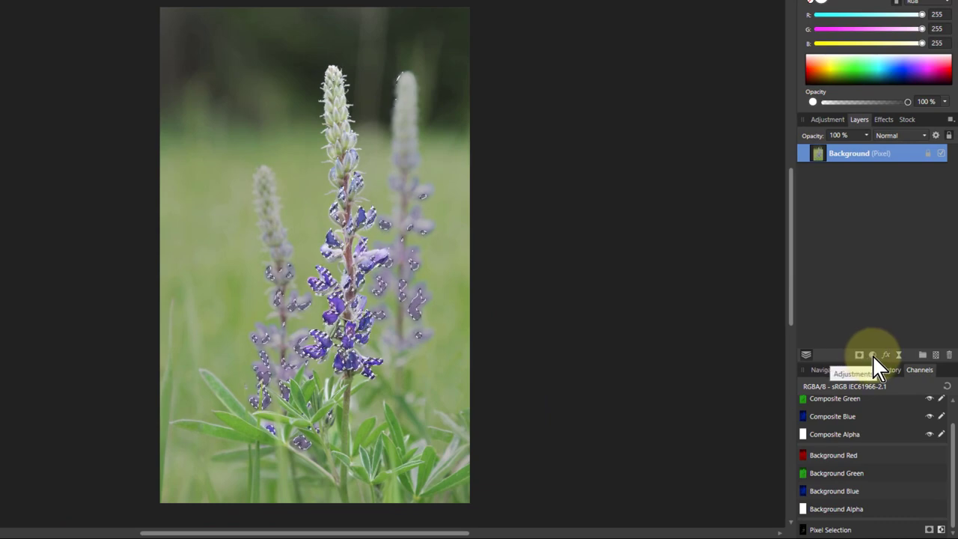
Add an HSL adjustment masked to the selected blooms, deselect, and set Saturation Shift to 59%.
click(873, 355)
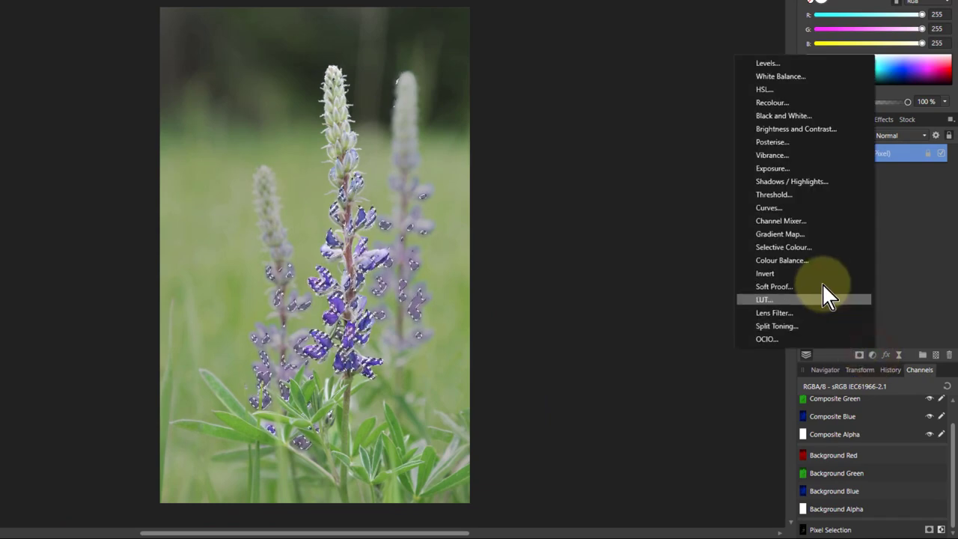
click(786, 89)
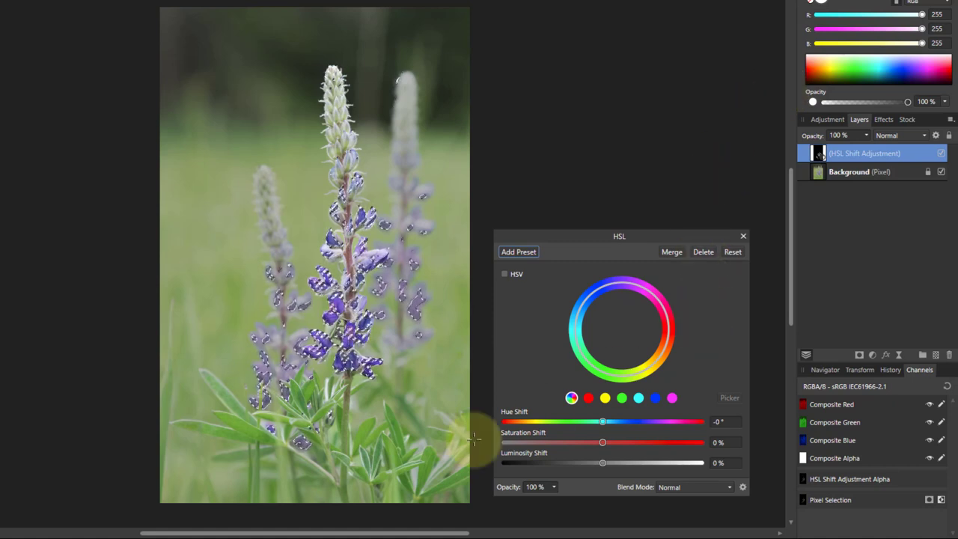
key(ctrl+d)
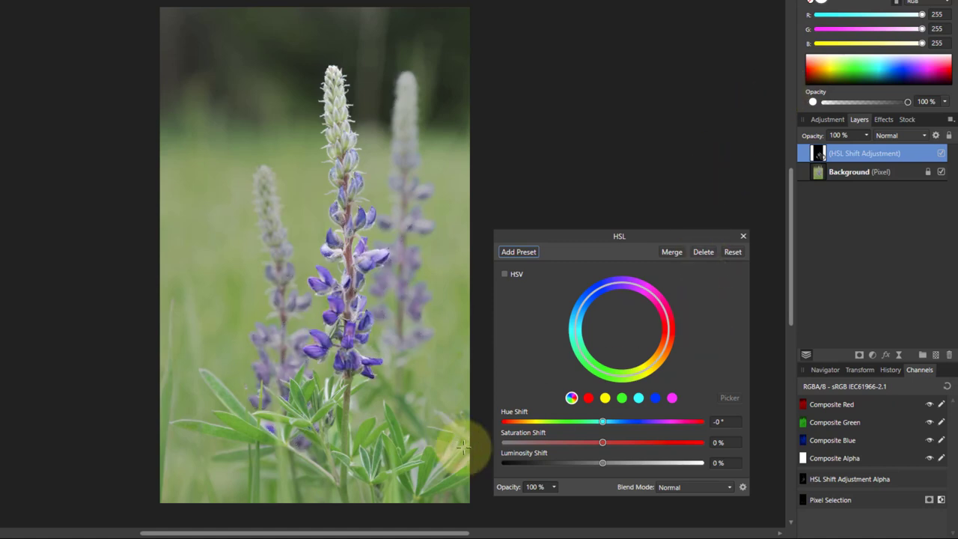
click(603, 443)
drag(620, 443, 656, 449)
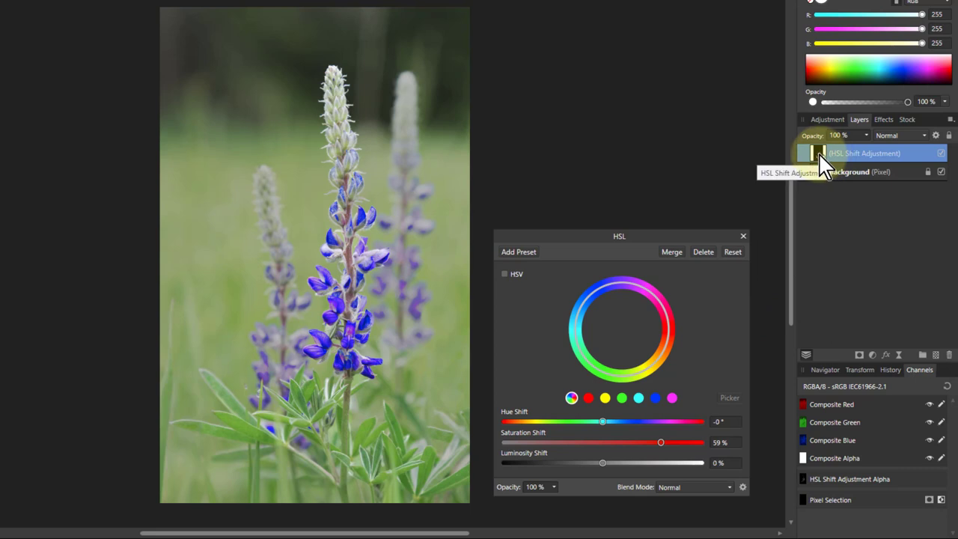
Inspect the HSL adjustment's black-and-white mask, then return to full colour with the adjustment selected.
alt+click(820, 154)
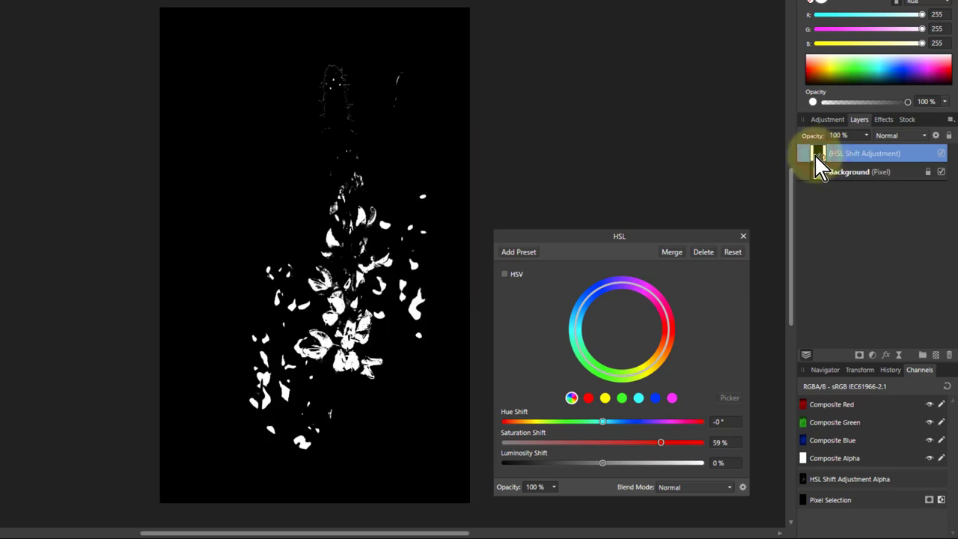
click(846, 159)
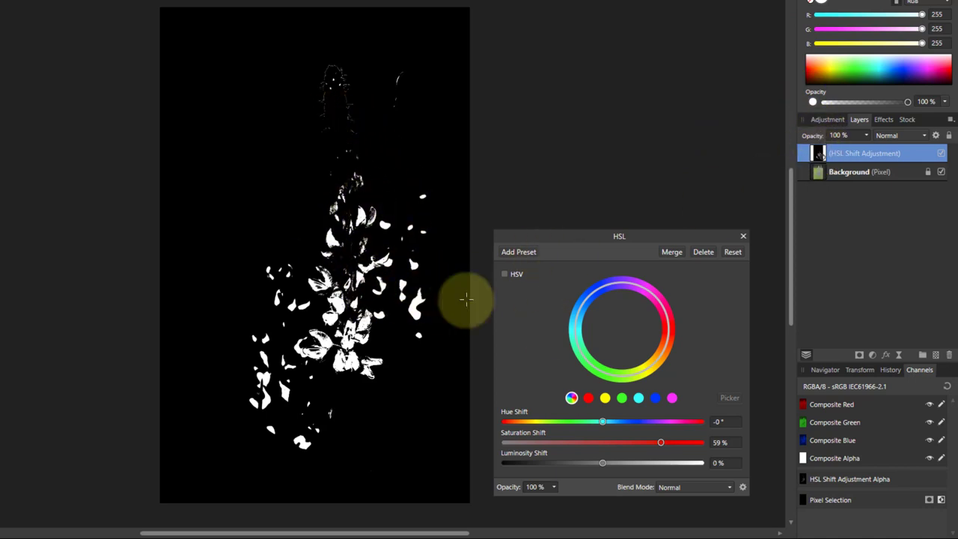
click(824, 178)
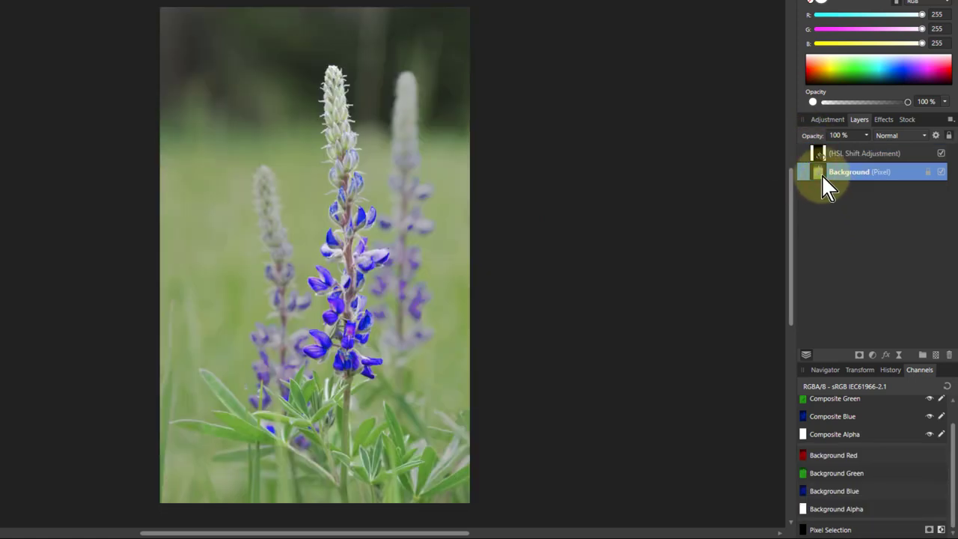
click(821, 153)
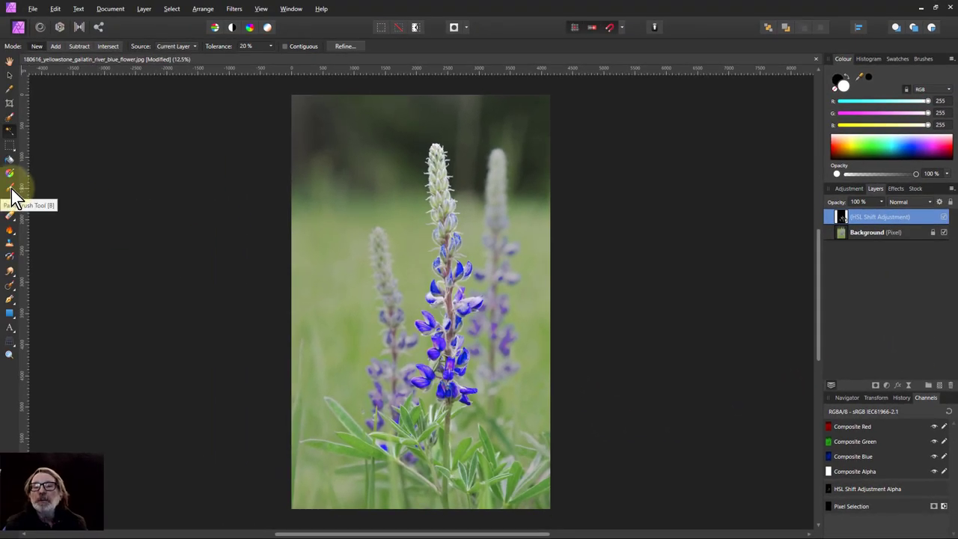
With an enlarged Paint Brush, paint the saturation boost onto the left lupine stalk.
click(10, 187)
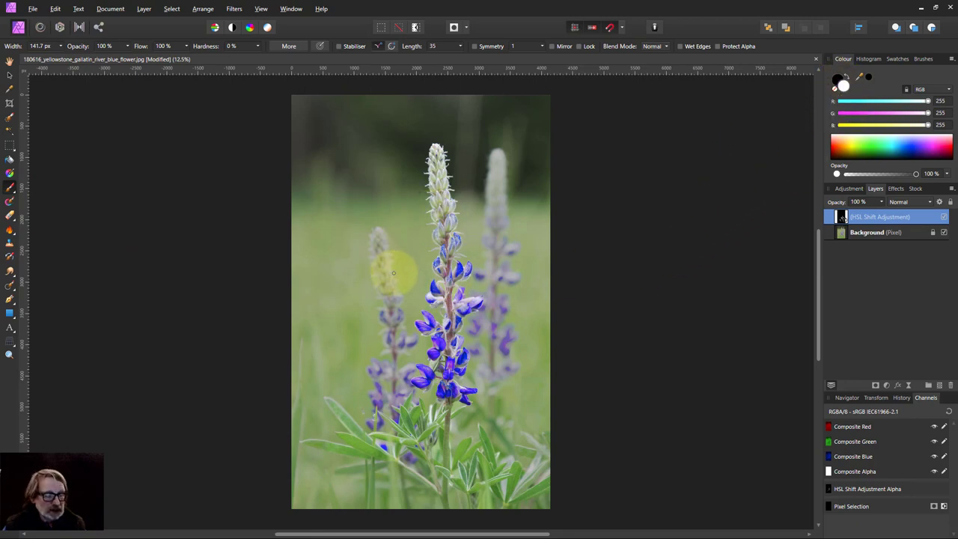
key(bracketright)
key(bracketright)
key(bracketright)
key(bracketright)
key(bracketright)
key(bracketright)
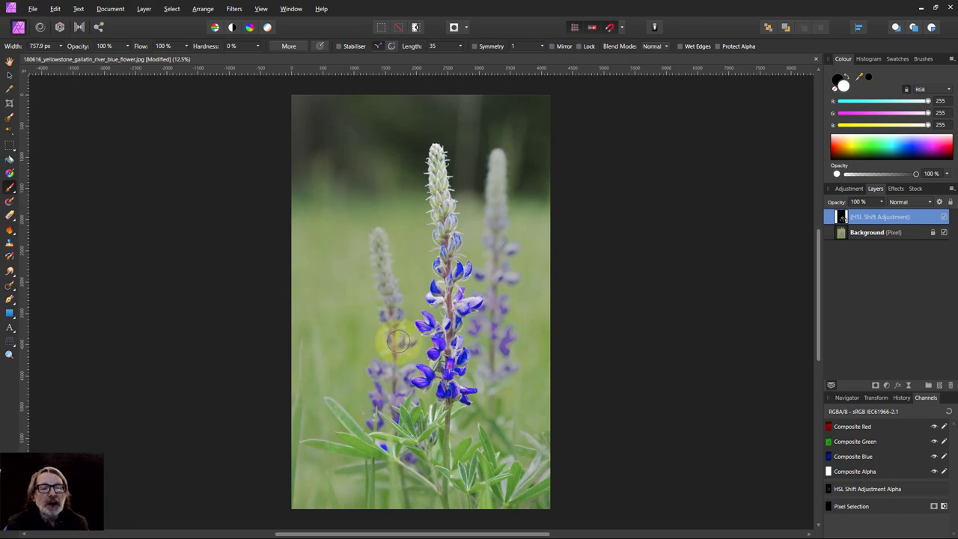
mouse_move(384, 242)
mouse_down()
mouse_move(385, 351)
mouse_move(374, 380)
mouse_move(384, 421)
mouse_move(418, 449)
mouse_move(399, 391)
mouse_up()
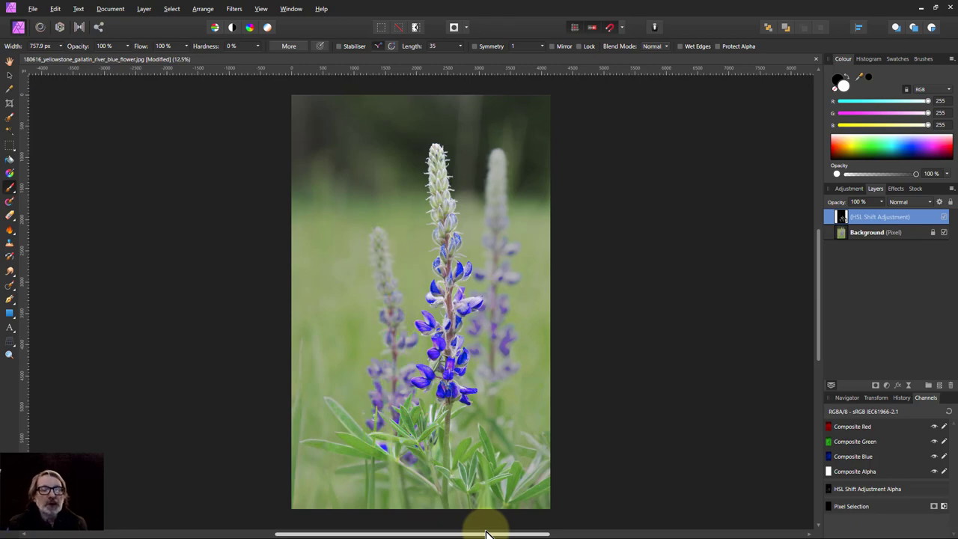
Zoom in, shrink the brush, and paint the boost onto the upper-right petal.
scroll(498, 397, up, 5)
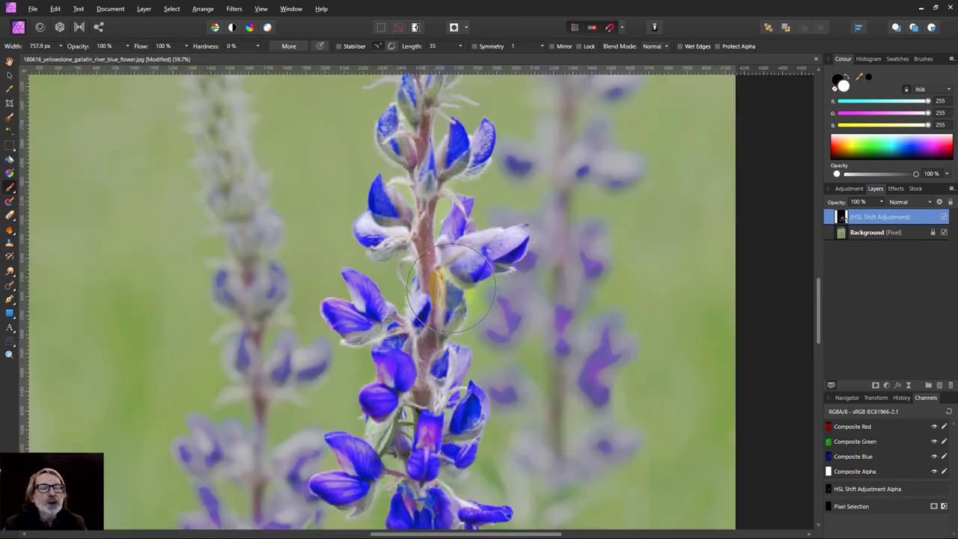
scroll(451, 289, up, 2)
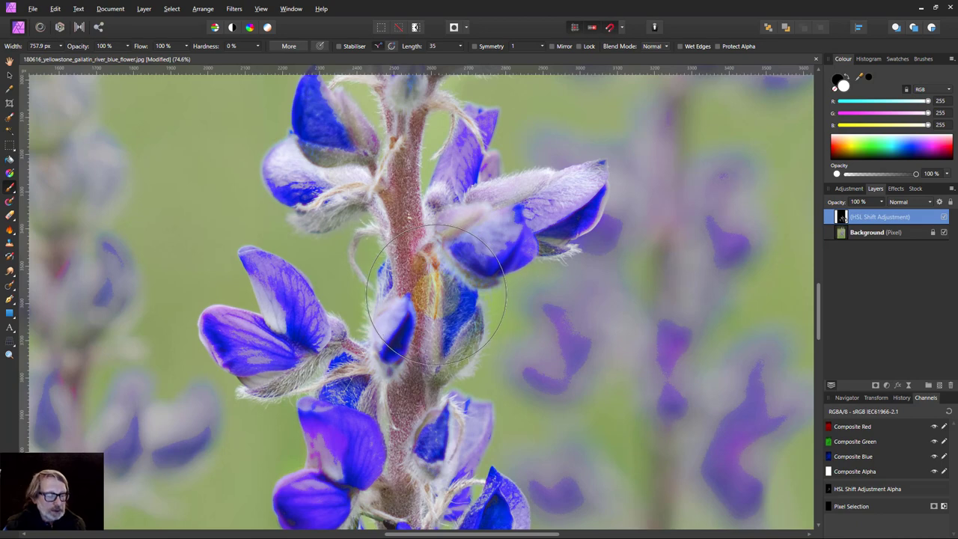
key(bracketleft)
key(bracketleft)
key(bracketleft)
key(bracketleft)
key(bracketleft)
key(bracketleft)
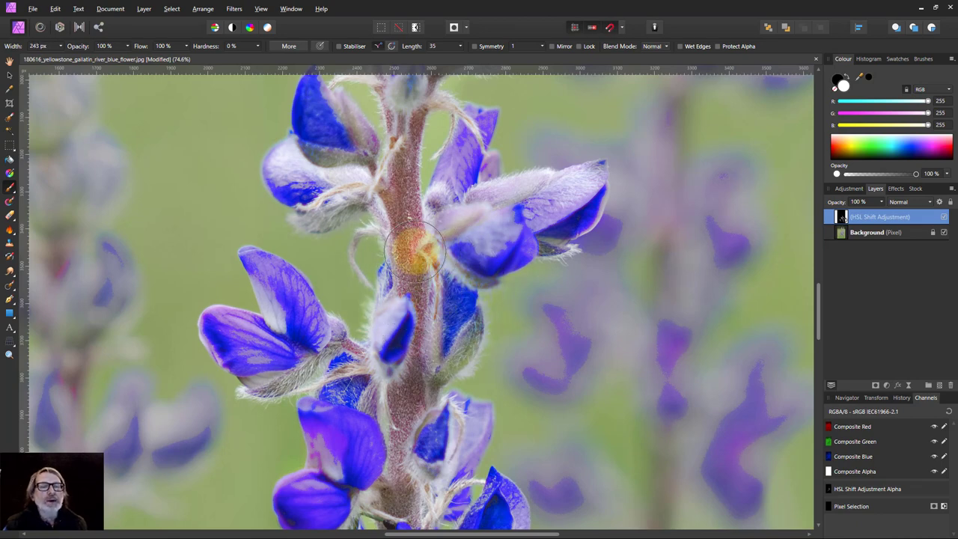
key(bracketleft)
key(bracketleft)
key(bracketleft)
key(bracketleft)
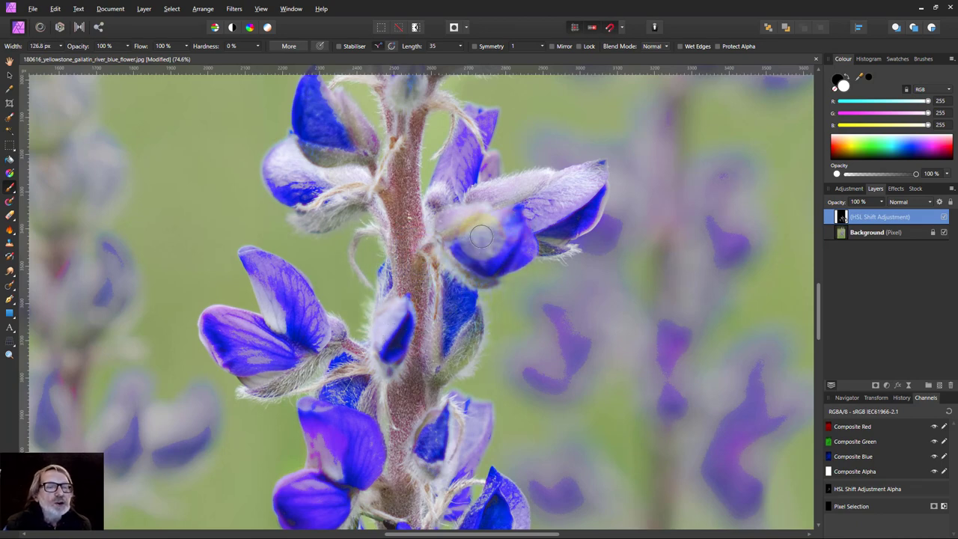
mouse_move(481, 236)
mouse_down()
mouse_move(592, 178)
mouse_move(549, 200)
mouse_move(490, 153)
mouse_move(481, 127)
mouse_move(380, 320)
mouse_move(308, 310)
mouse_move(288, 287)
mouse_move(325, 363)
mouse_move(298, 375)
mouse_move(273, 372)
mouse_move(322, 345)
mouse_move(343, 347)
mouse_move(518, 404)
mouse_up()
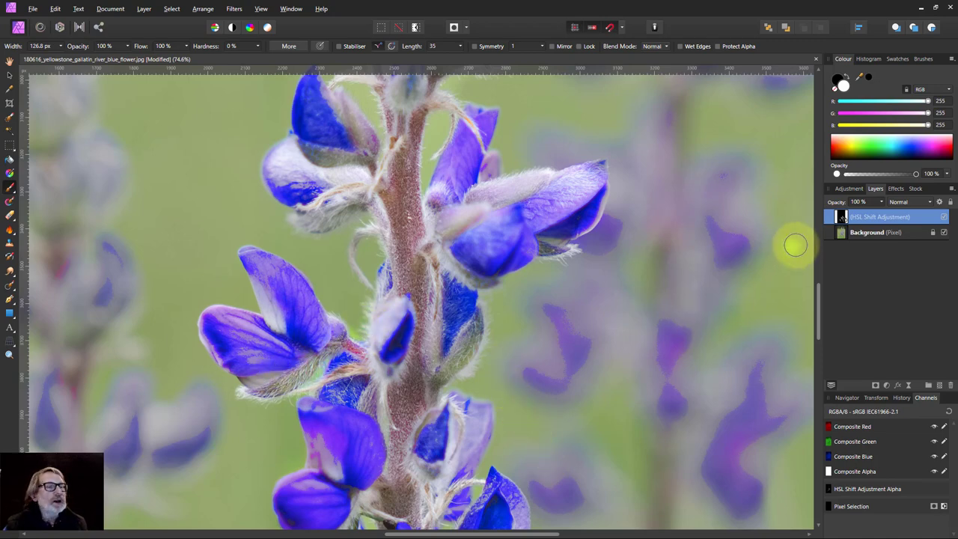
Swap colours so black becomes the primary painting colour.
click(838, 80)
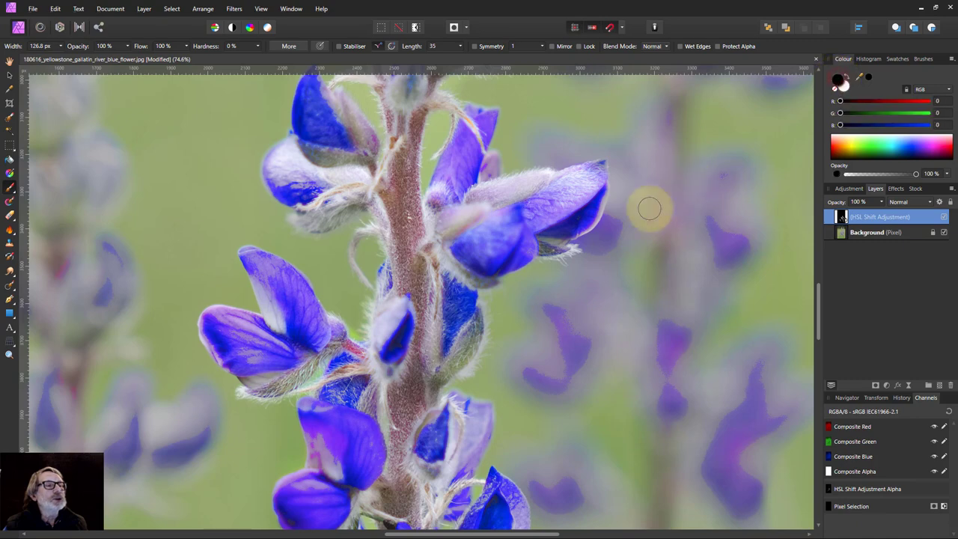